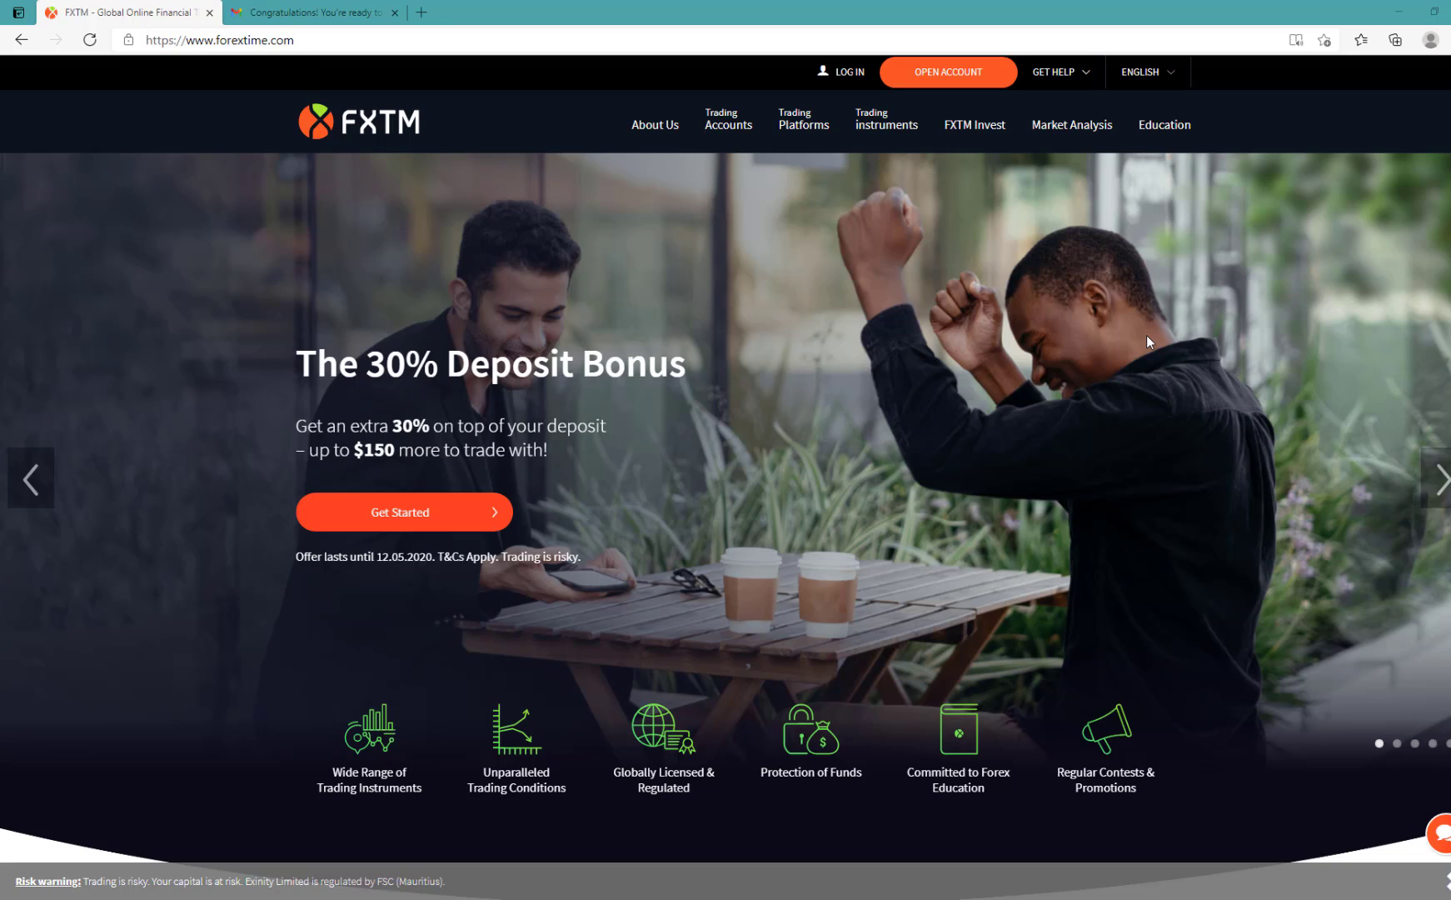
# Step: Open the FXTM account registration page from the home page
pyautogui.click(963, 79)
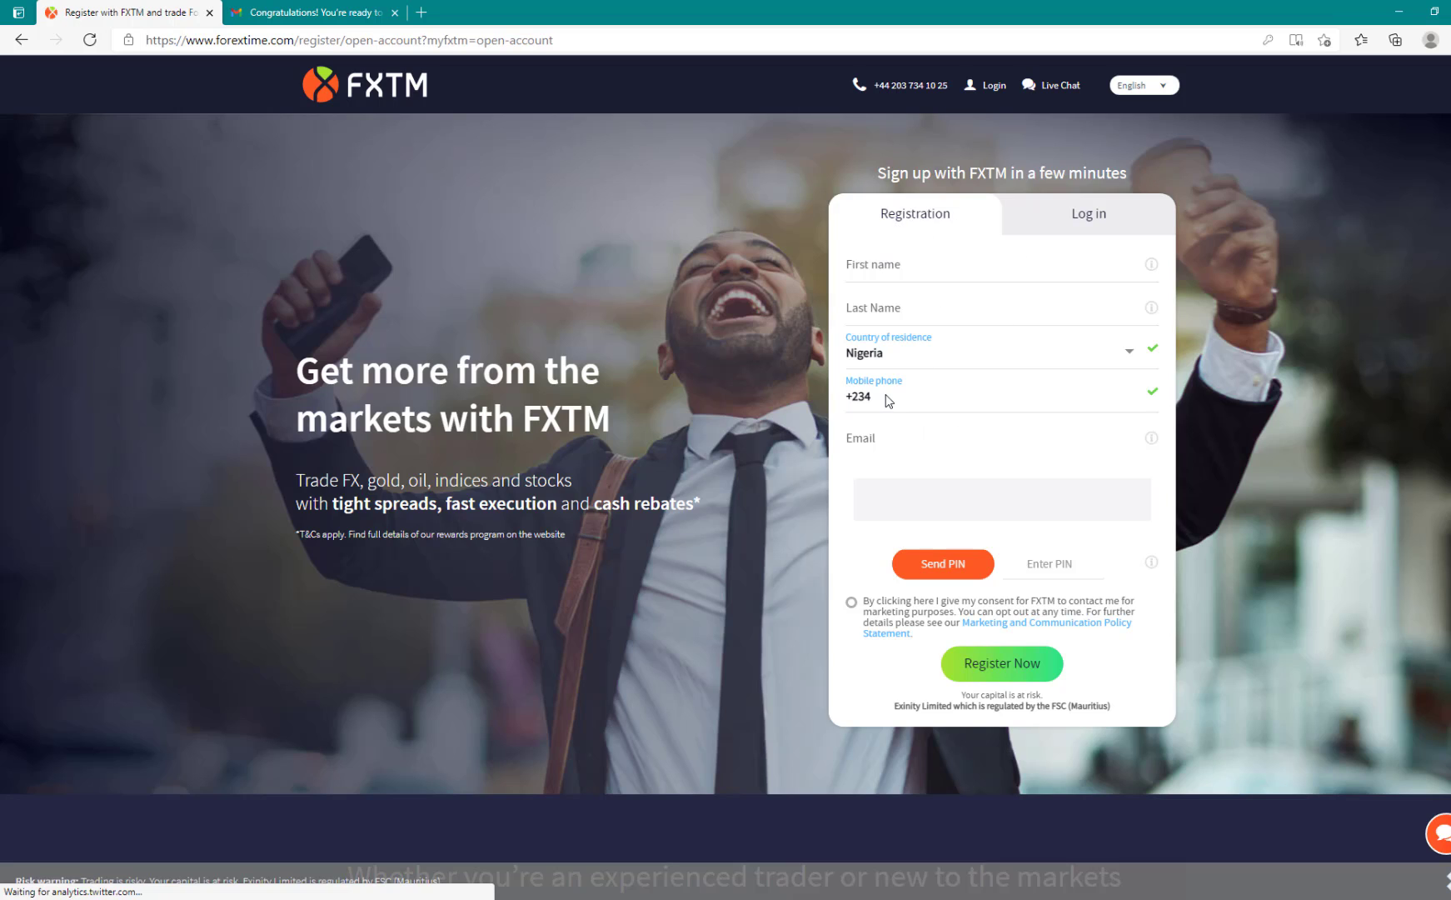
pyautogui.click(911, 427)
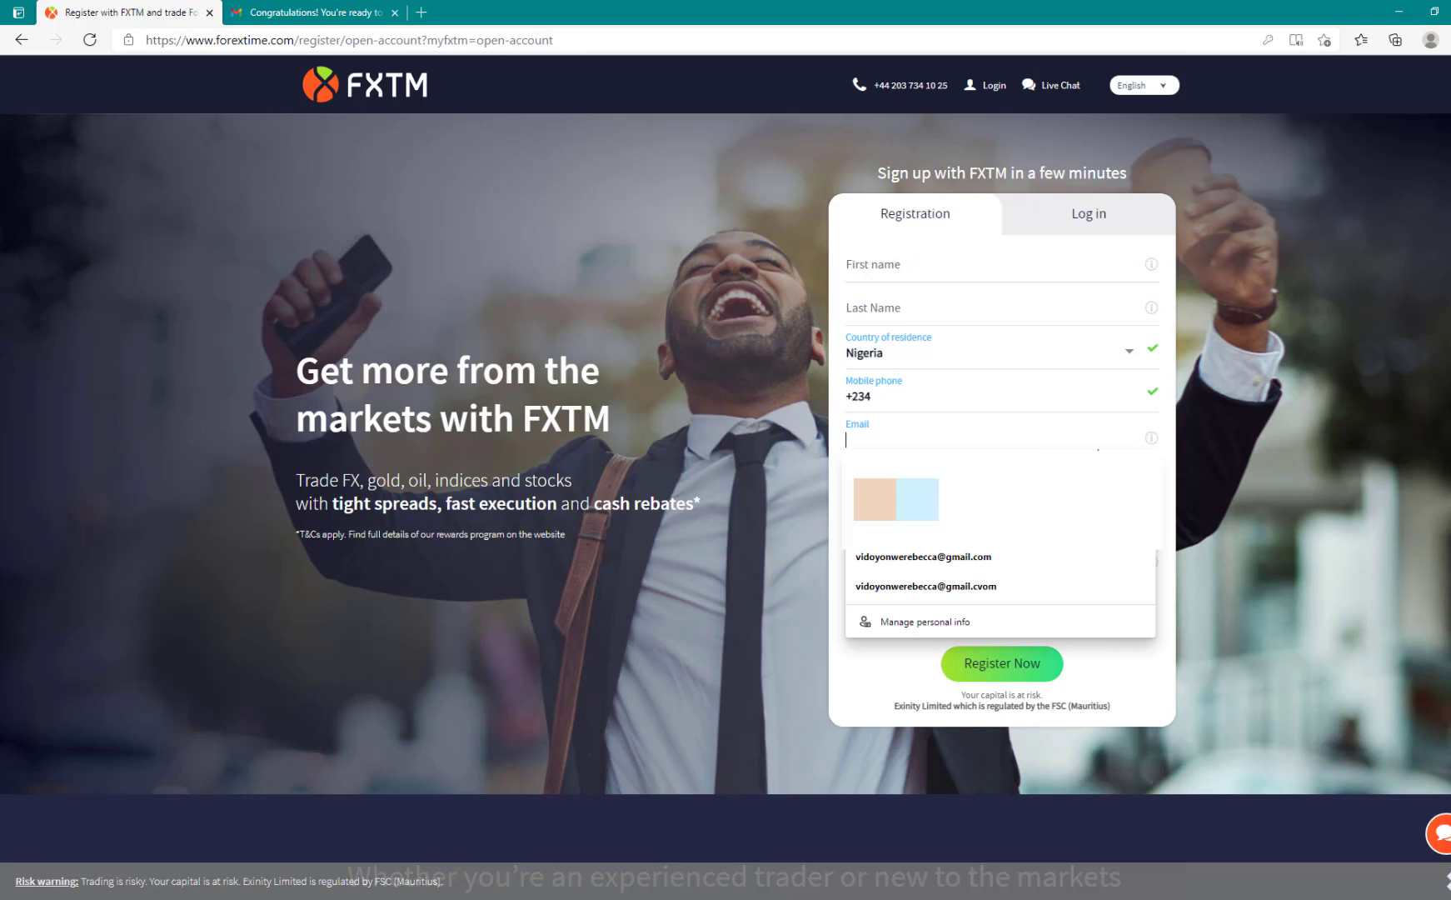
pyautogui.click(1334, 472)
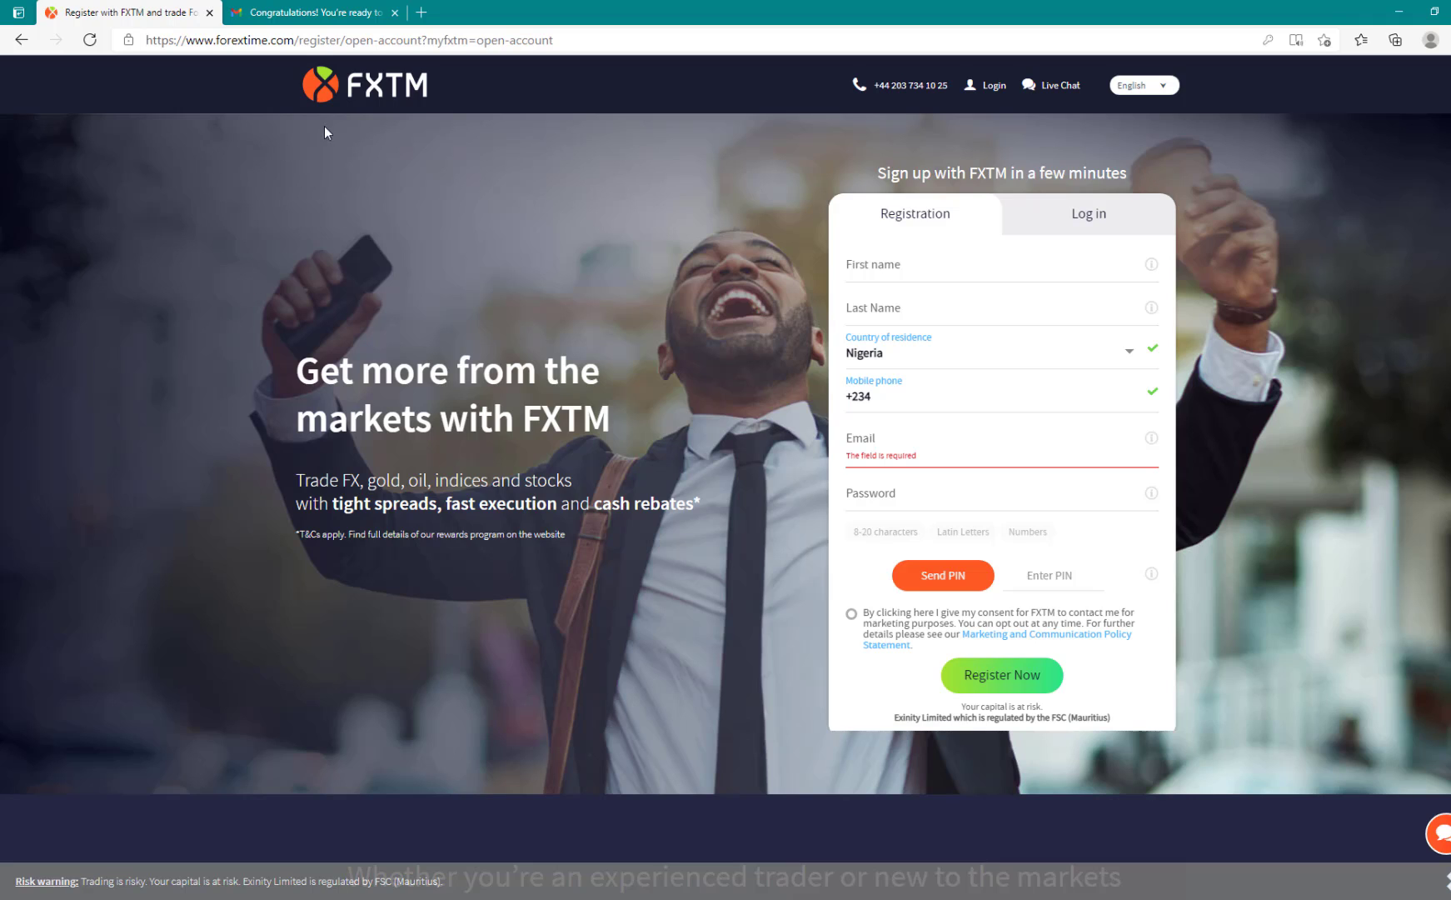
# Step: Switch to the Log in form and sign in with the MyFXTM ID or email and the account password
pyautogui.click(1101, 219)
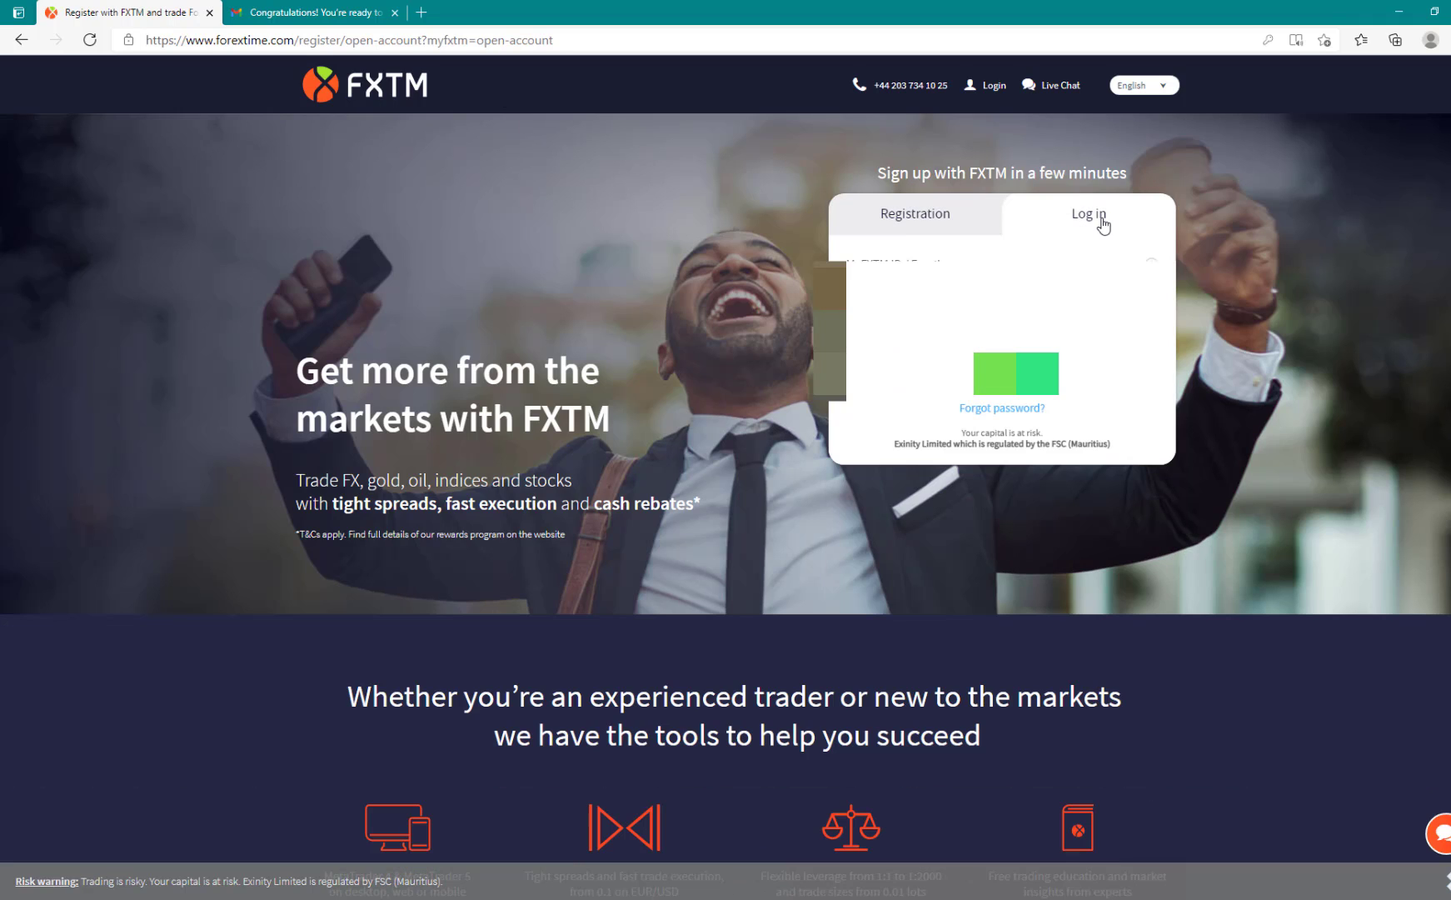
pyautogui.click(1033, 264)
pyautogui.click(1016, 289)
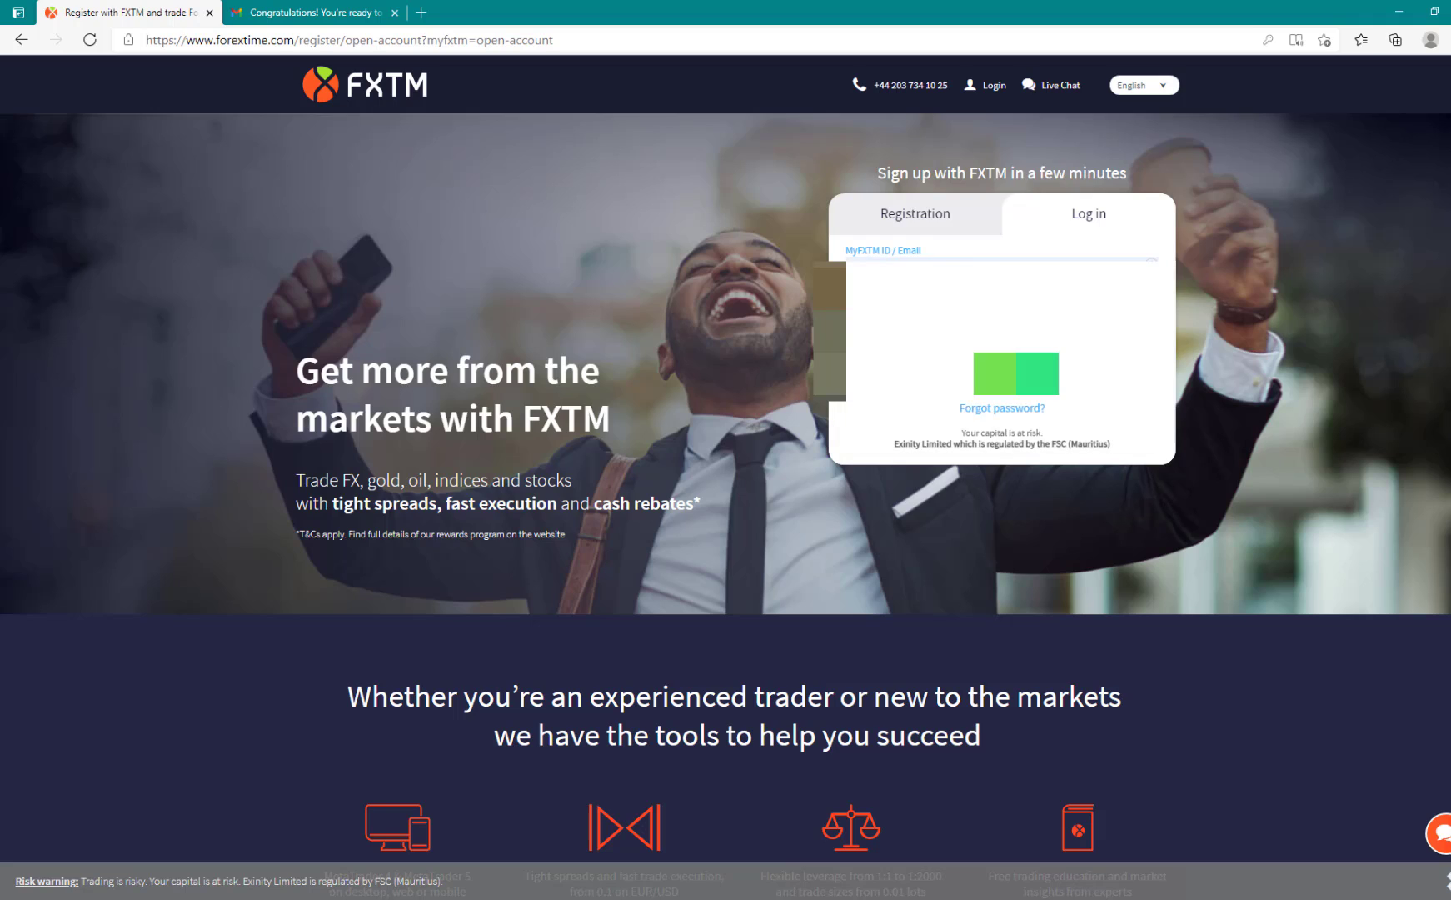
pyautogui.click(1012, 311)
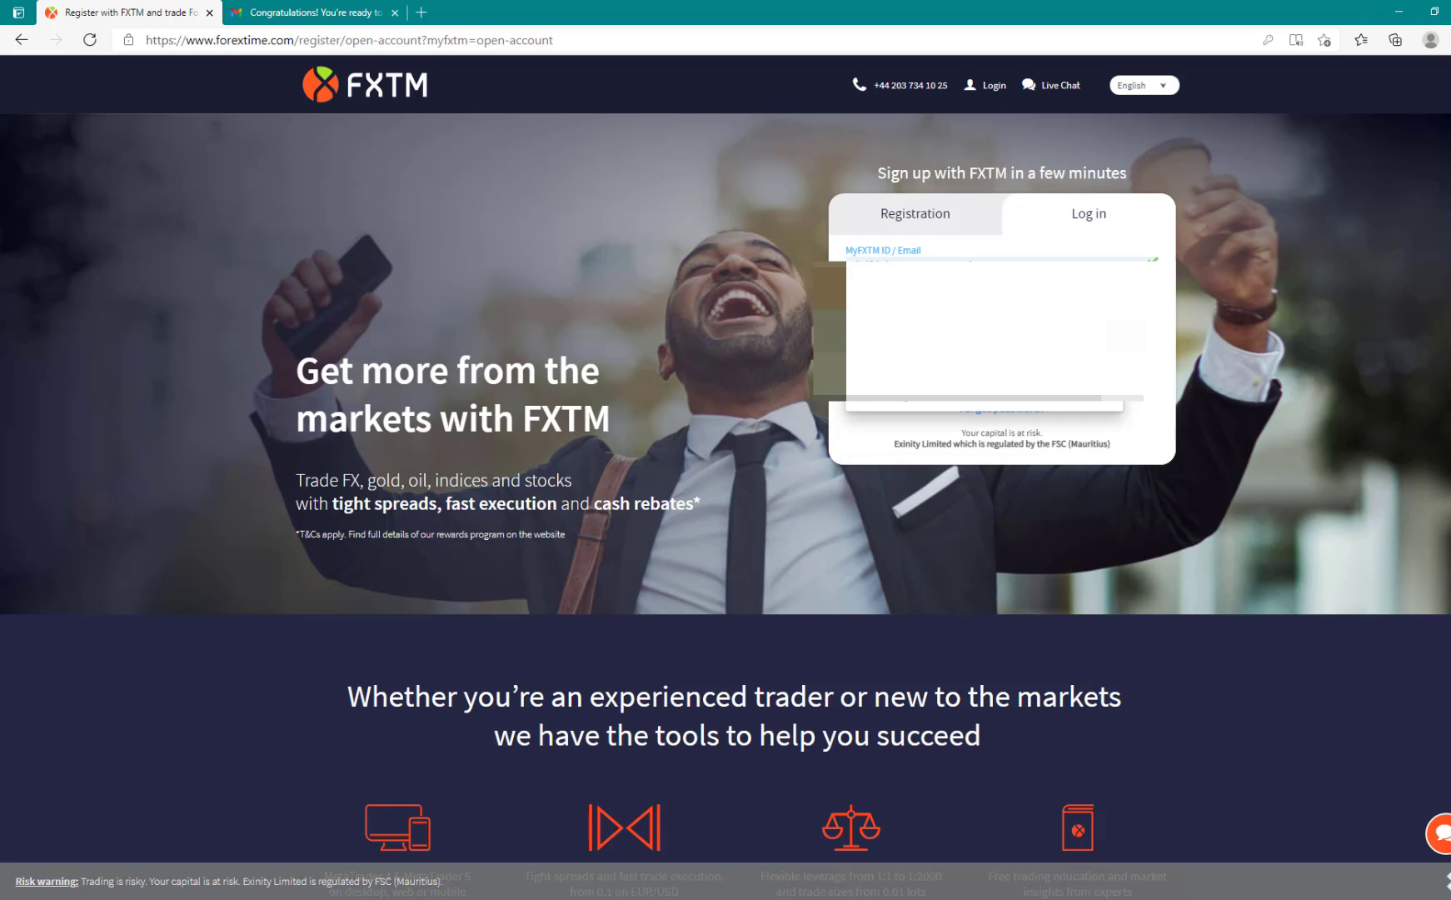
pyautogui.click(1006, 339)
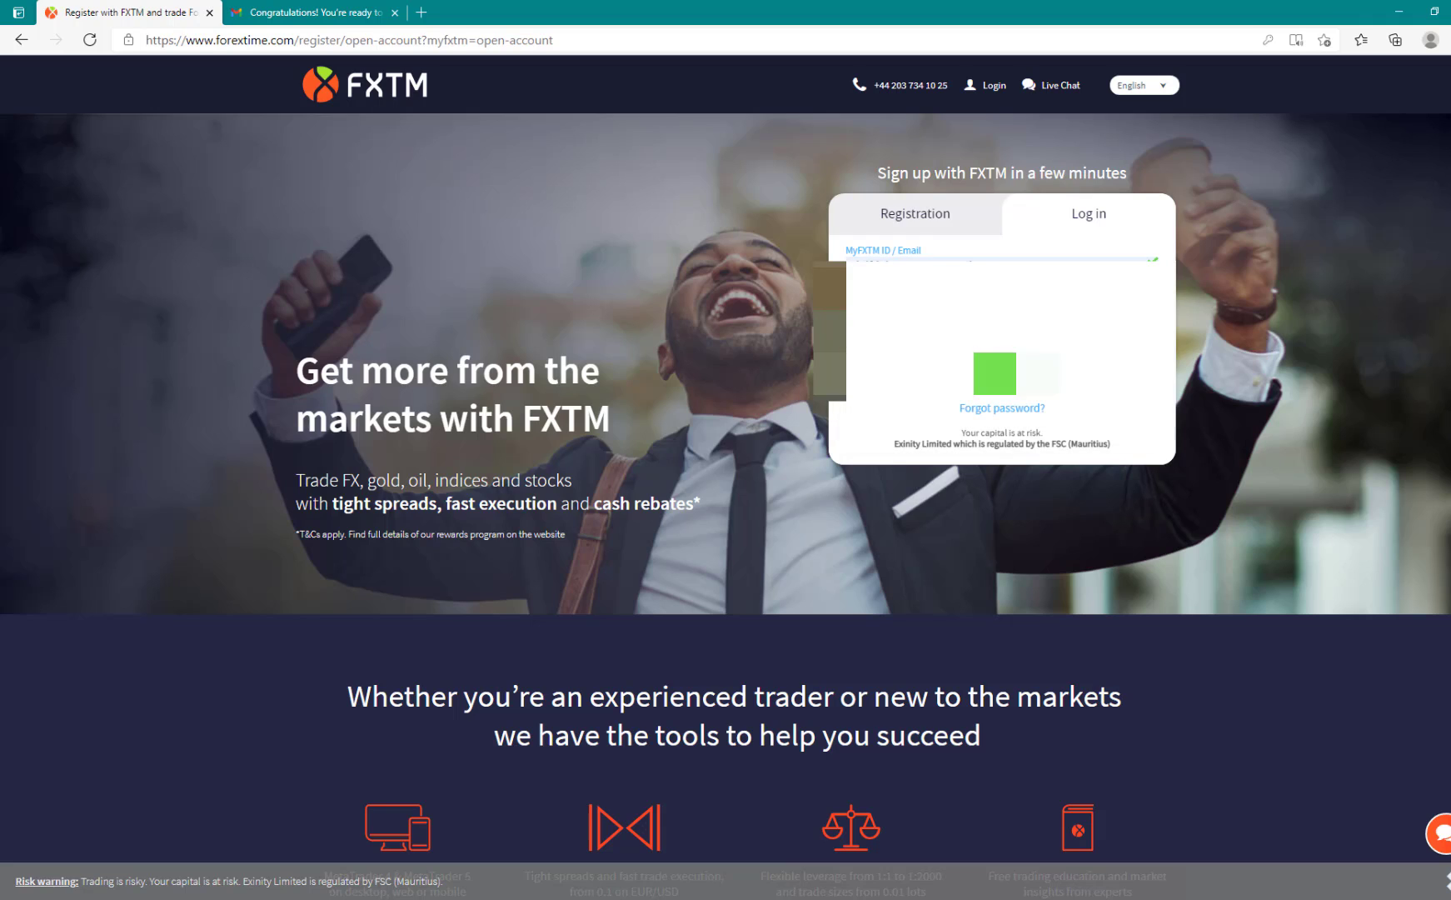
pyautogui.click(1019, 373)
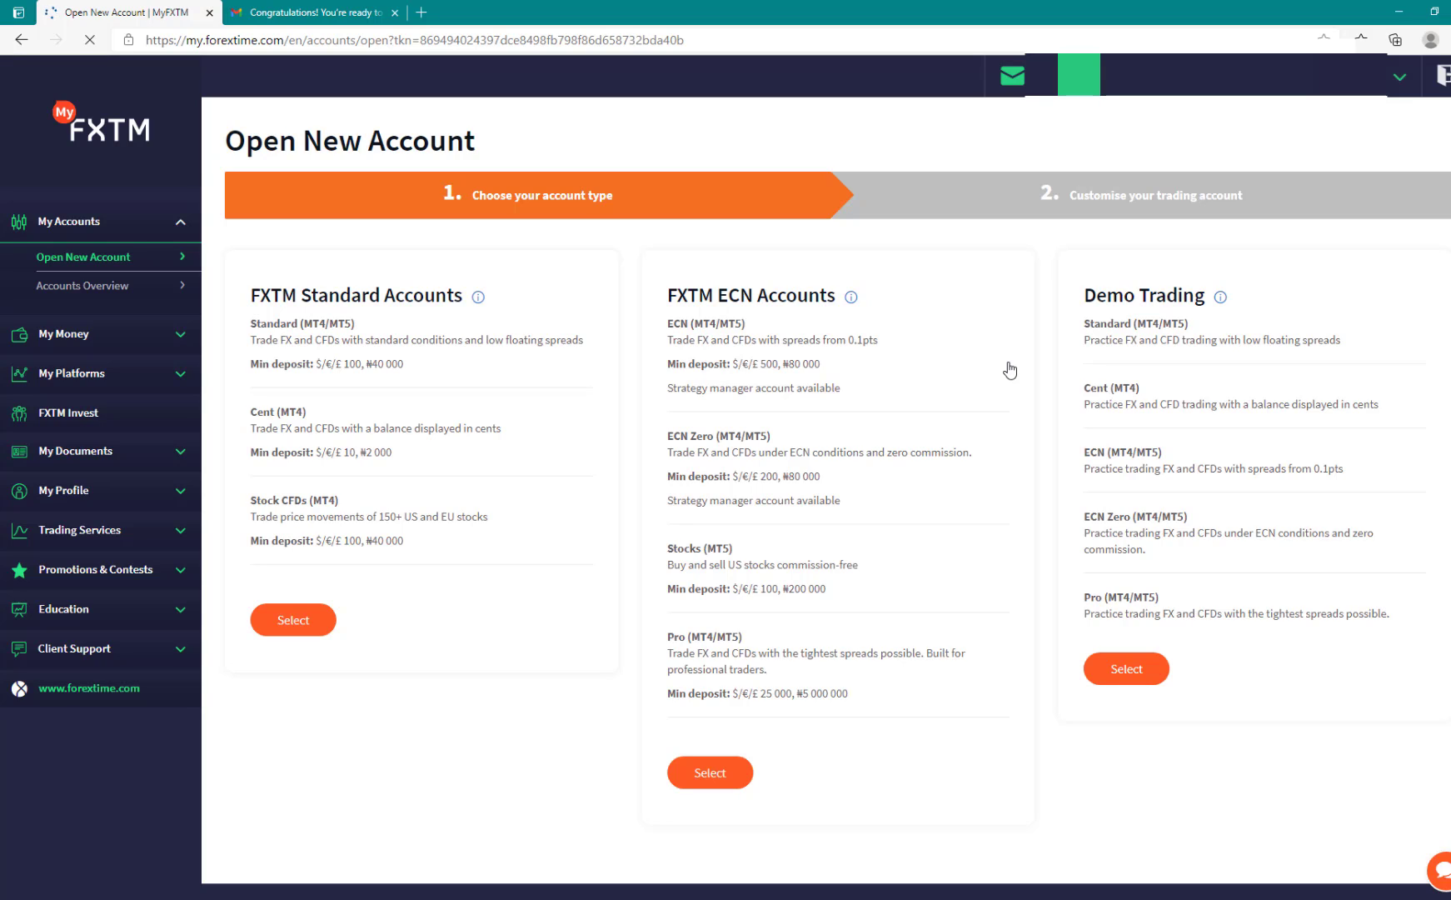
# Step: Choose Demo Trading as the type of new account to open
pyautogui.click(178, 223)
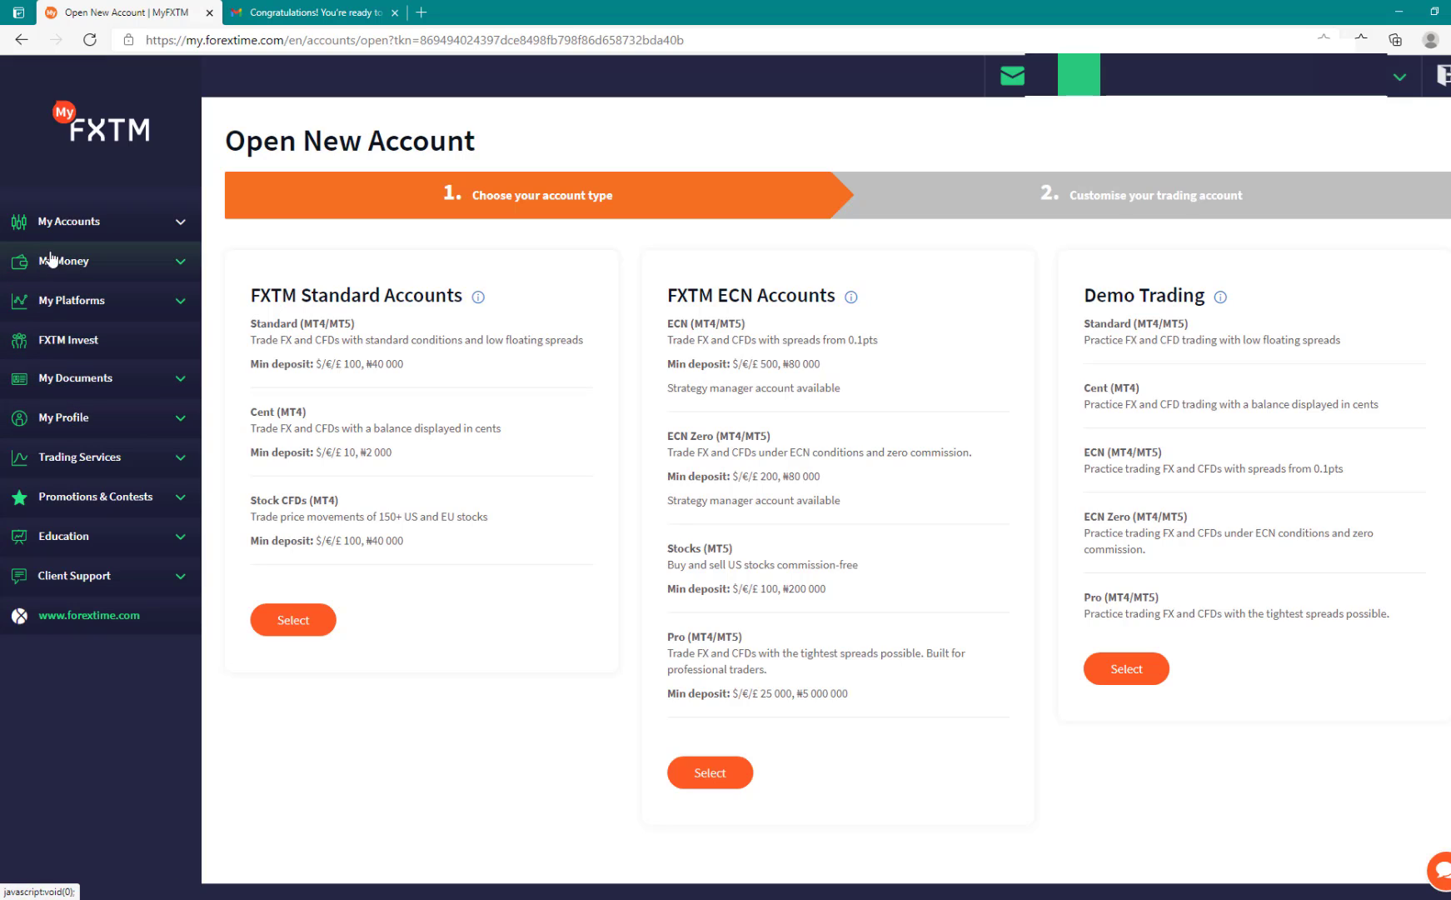
pyautogui.click(180, 226)
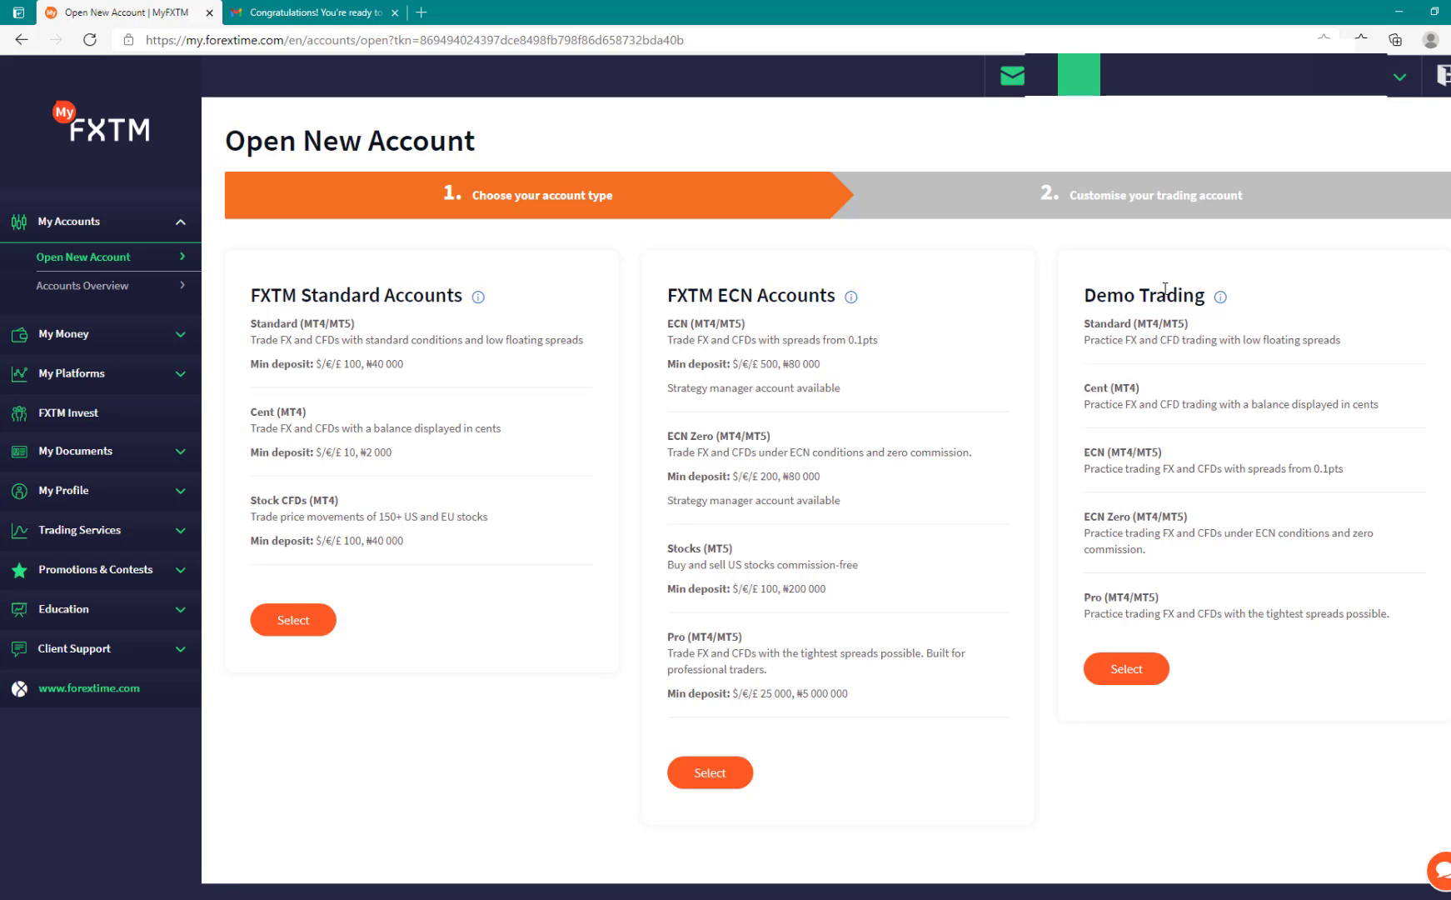
pyautogui.click(1135, 671)
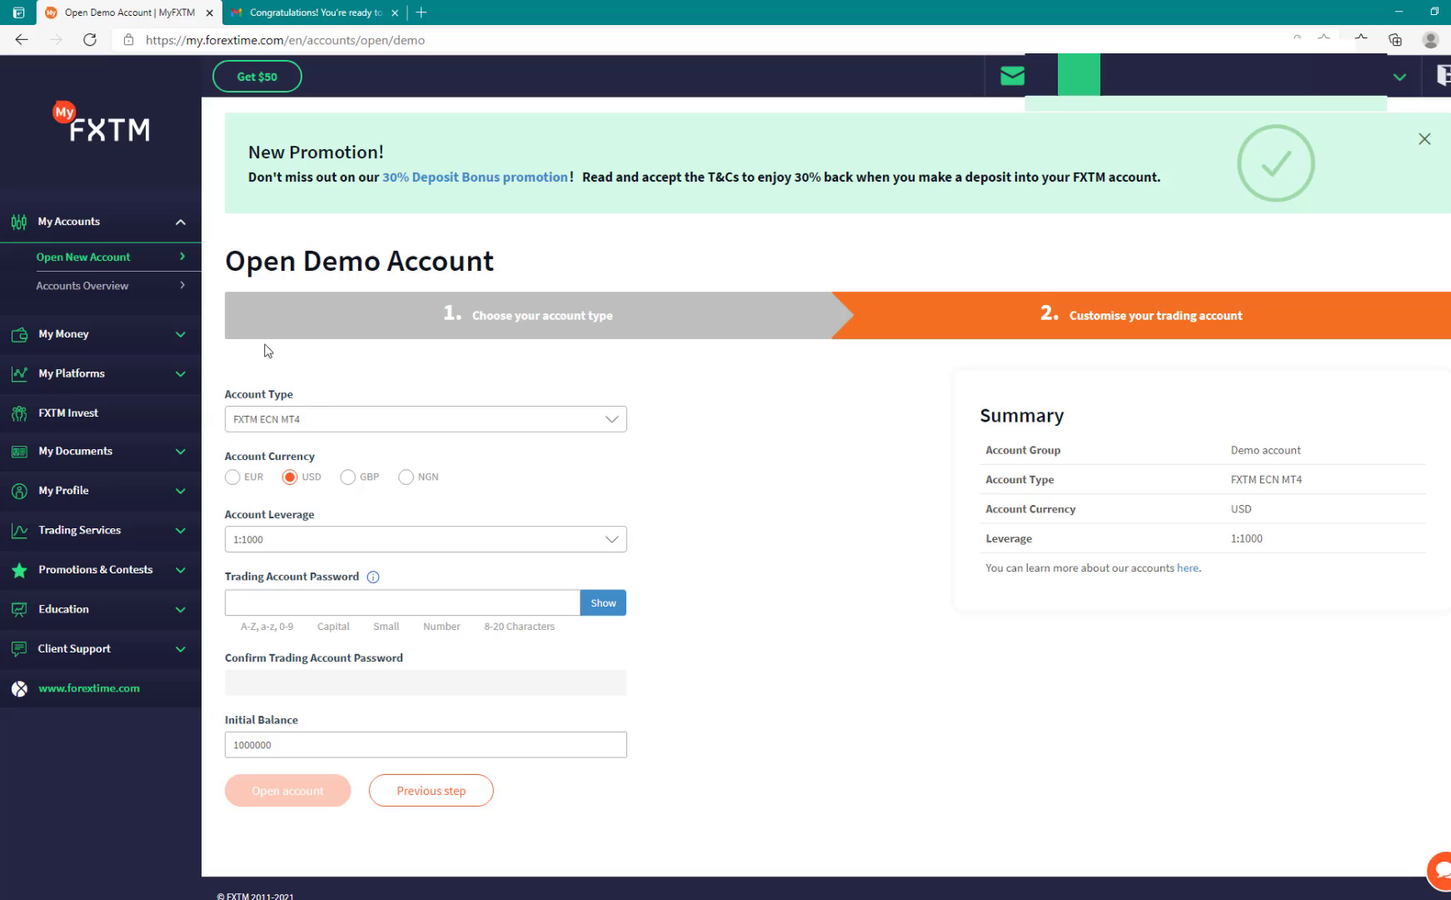
# Step: Keep FXTM ECN MT4 as the account type and set the account leverage to 1:100
pyautogui.click(367, 422)
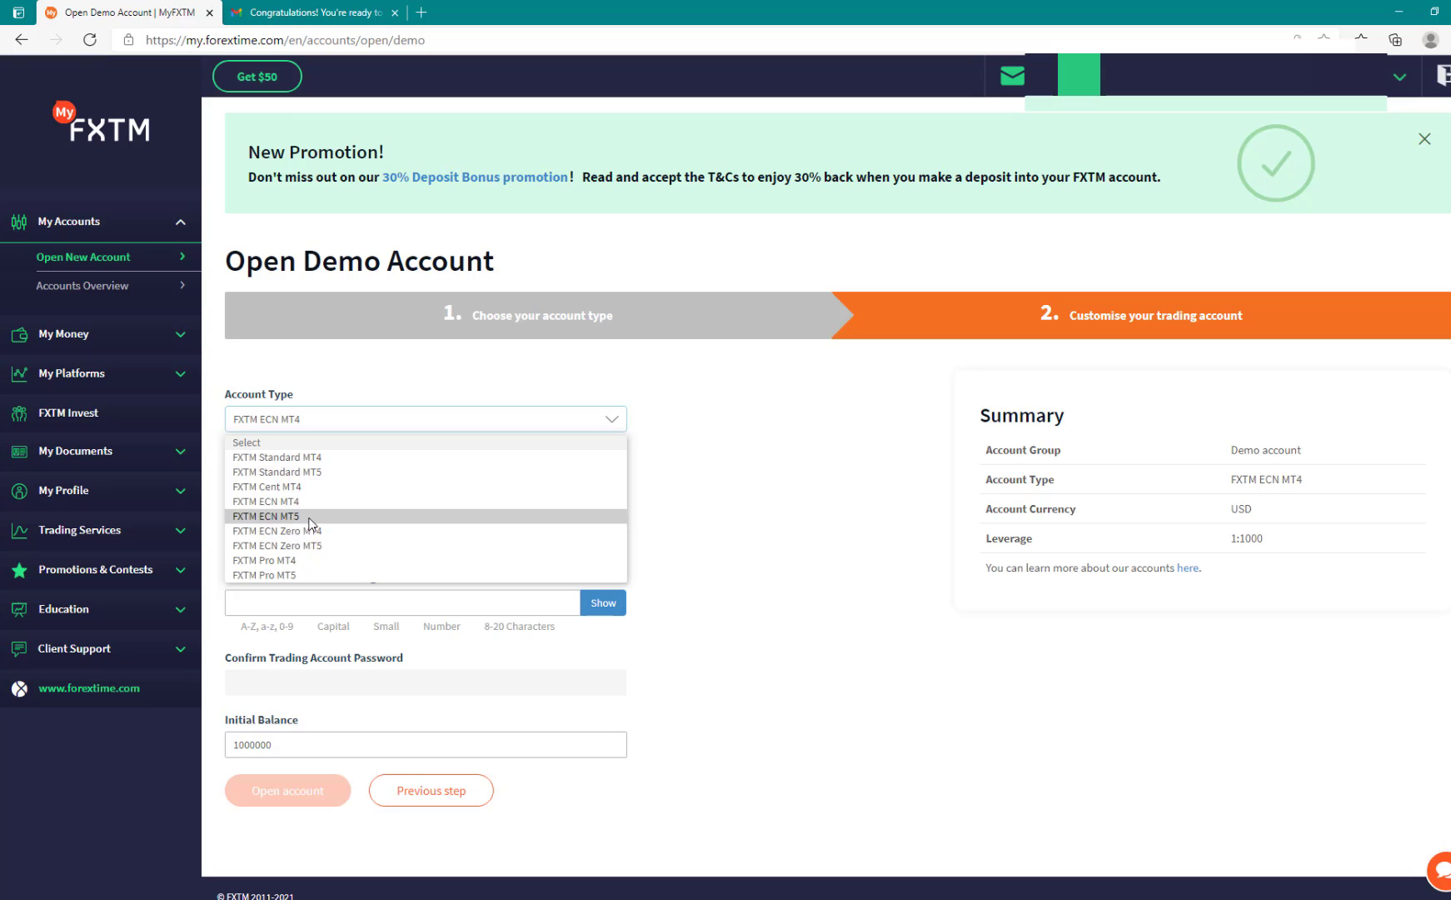
pyautogui.click(615, 503)
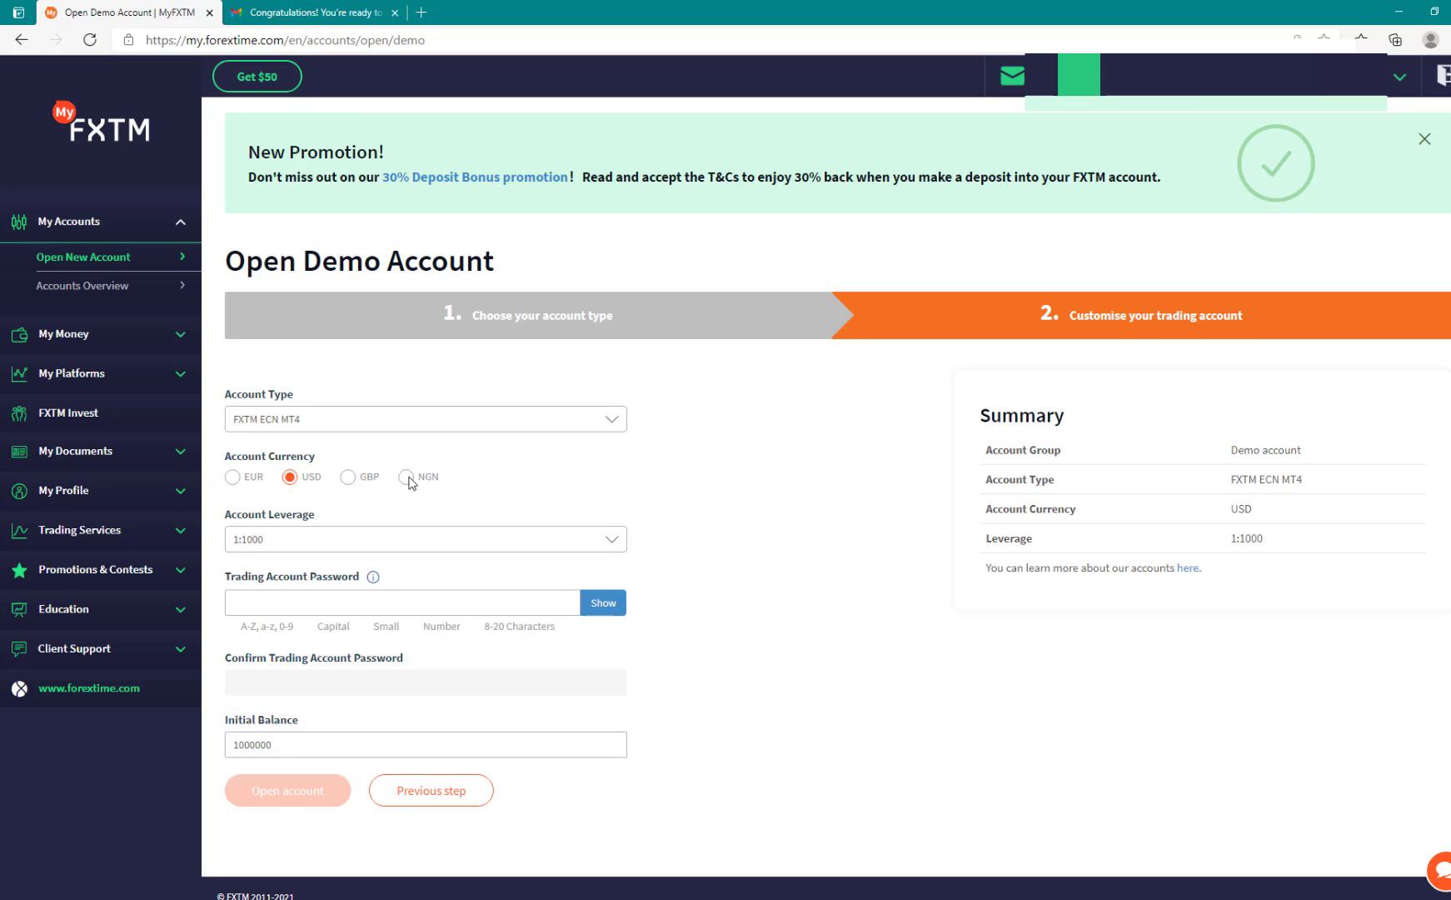
pyautogui.click(374, 542)
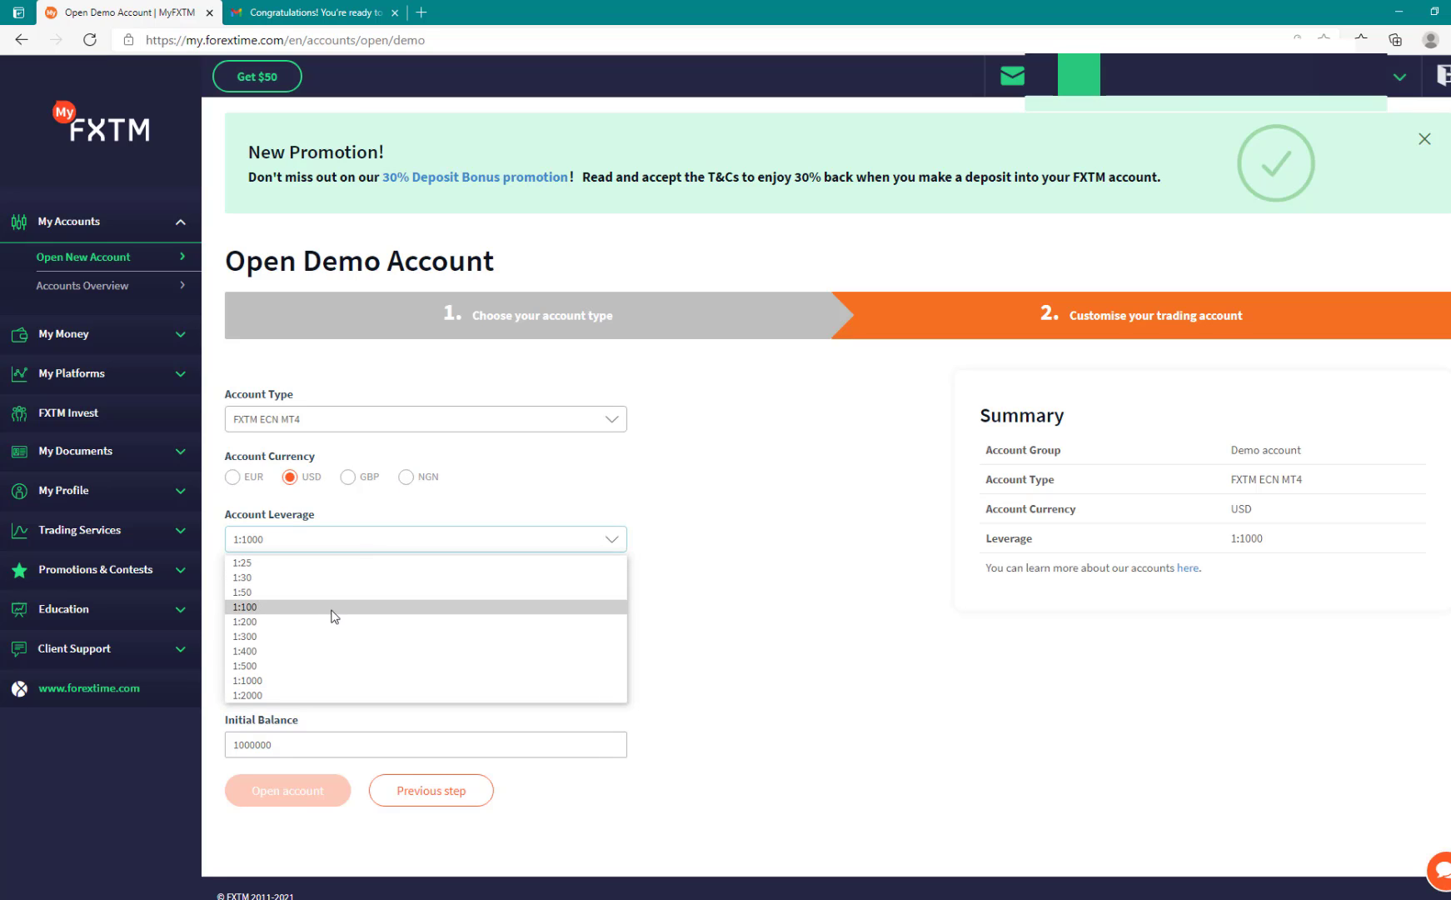
pyautogui.click(333, 607)
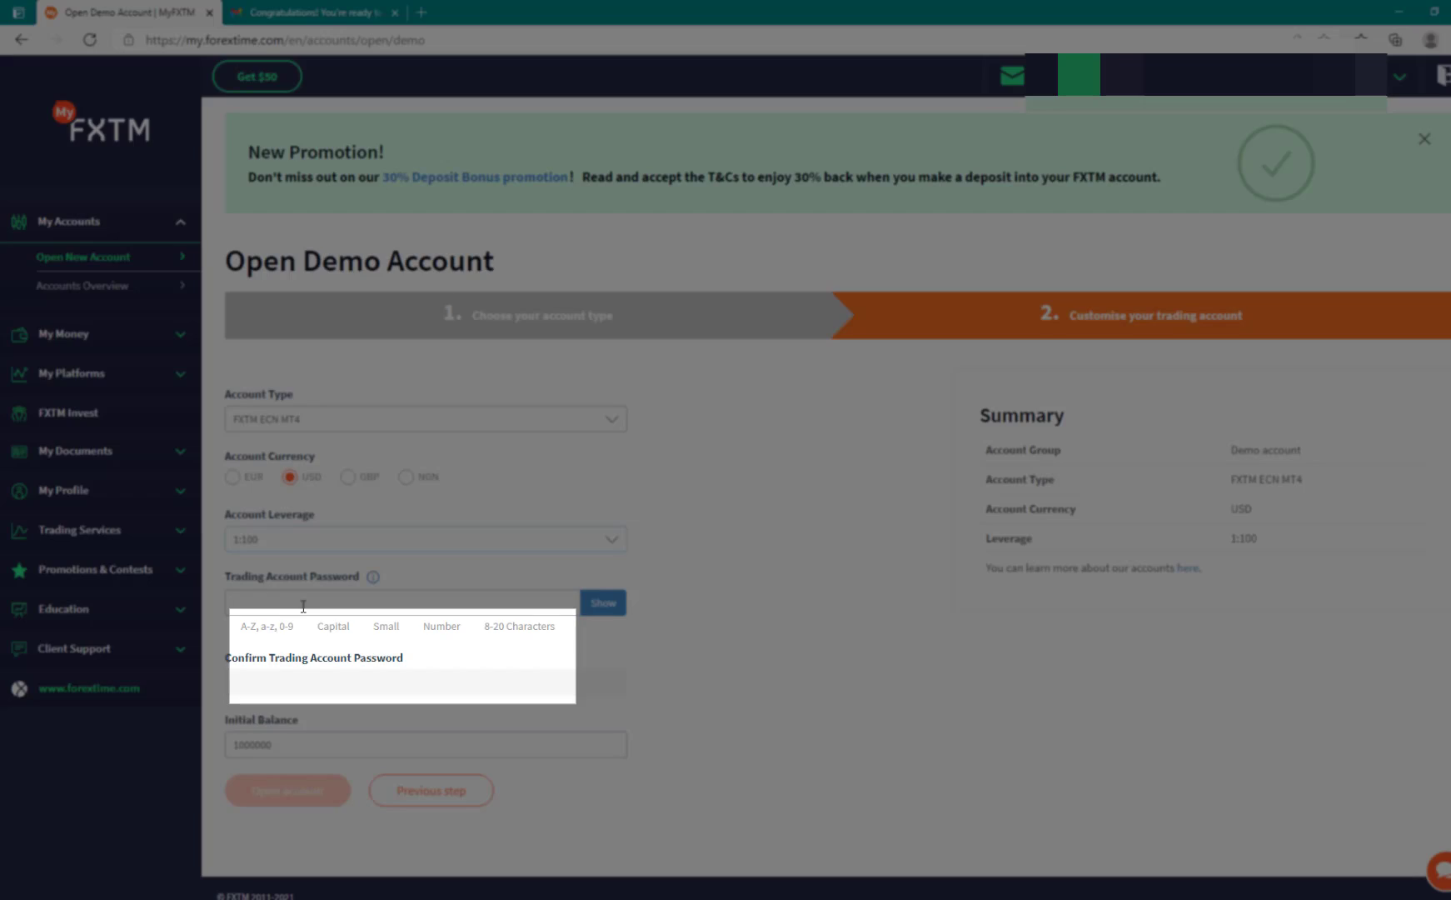
# Step: Set the demo account's initial balance to 10000
pyautogui.click(303, 606)
pyautogui.click(749, 613)
pyautogui.click(320, 748)
pyautogui.moveTo(280, 738); pyautogui.dragTo(184, 741)
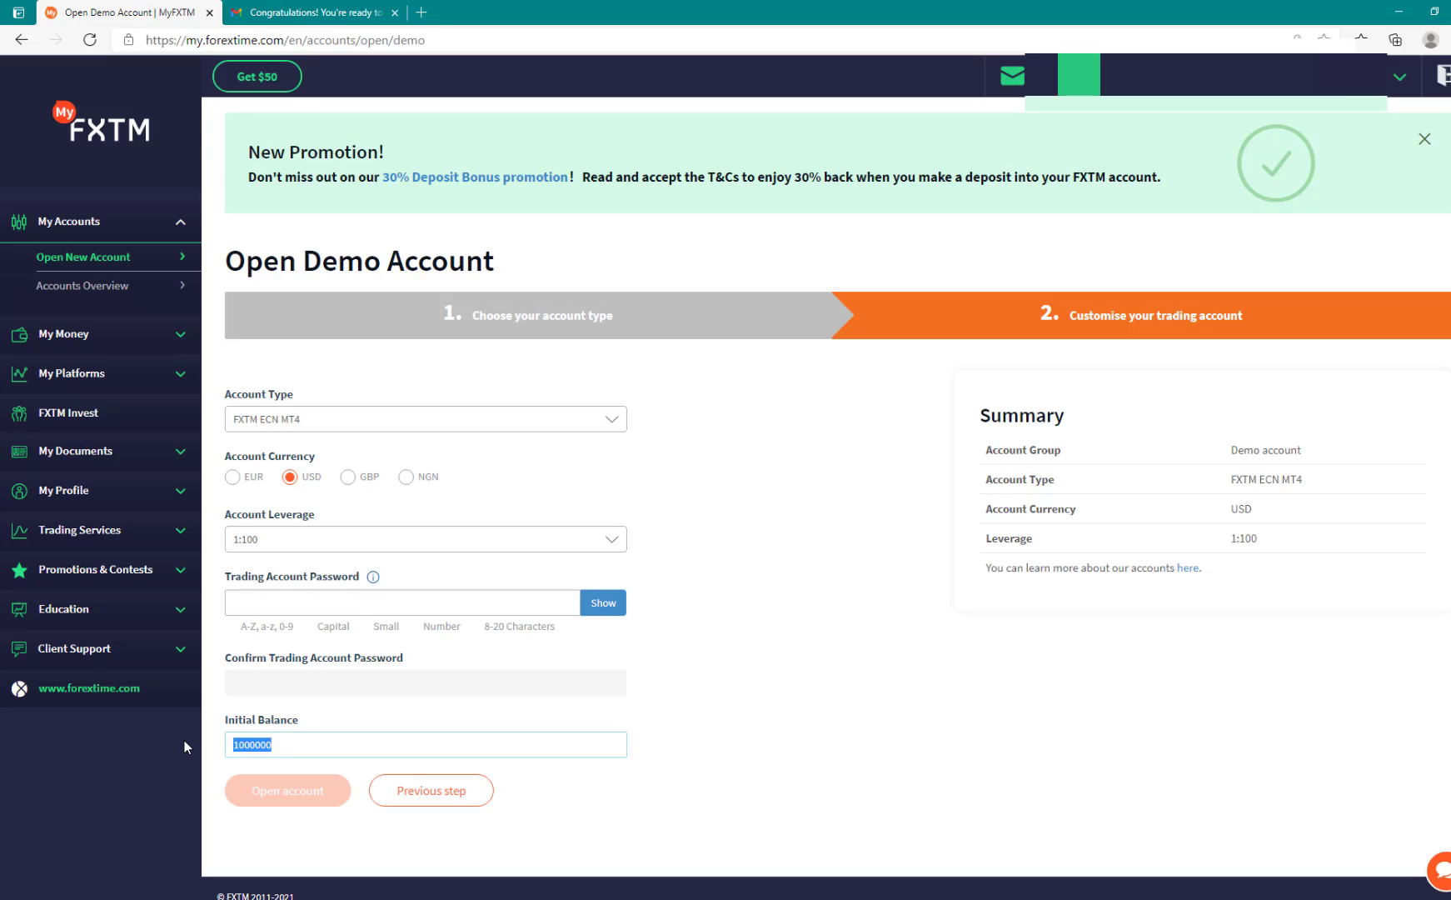
pyautogui.write('10000')
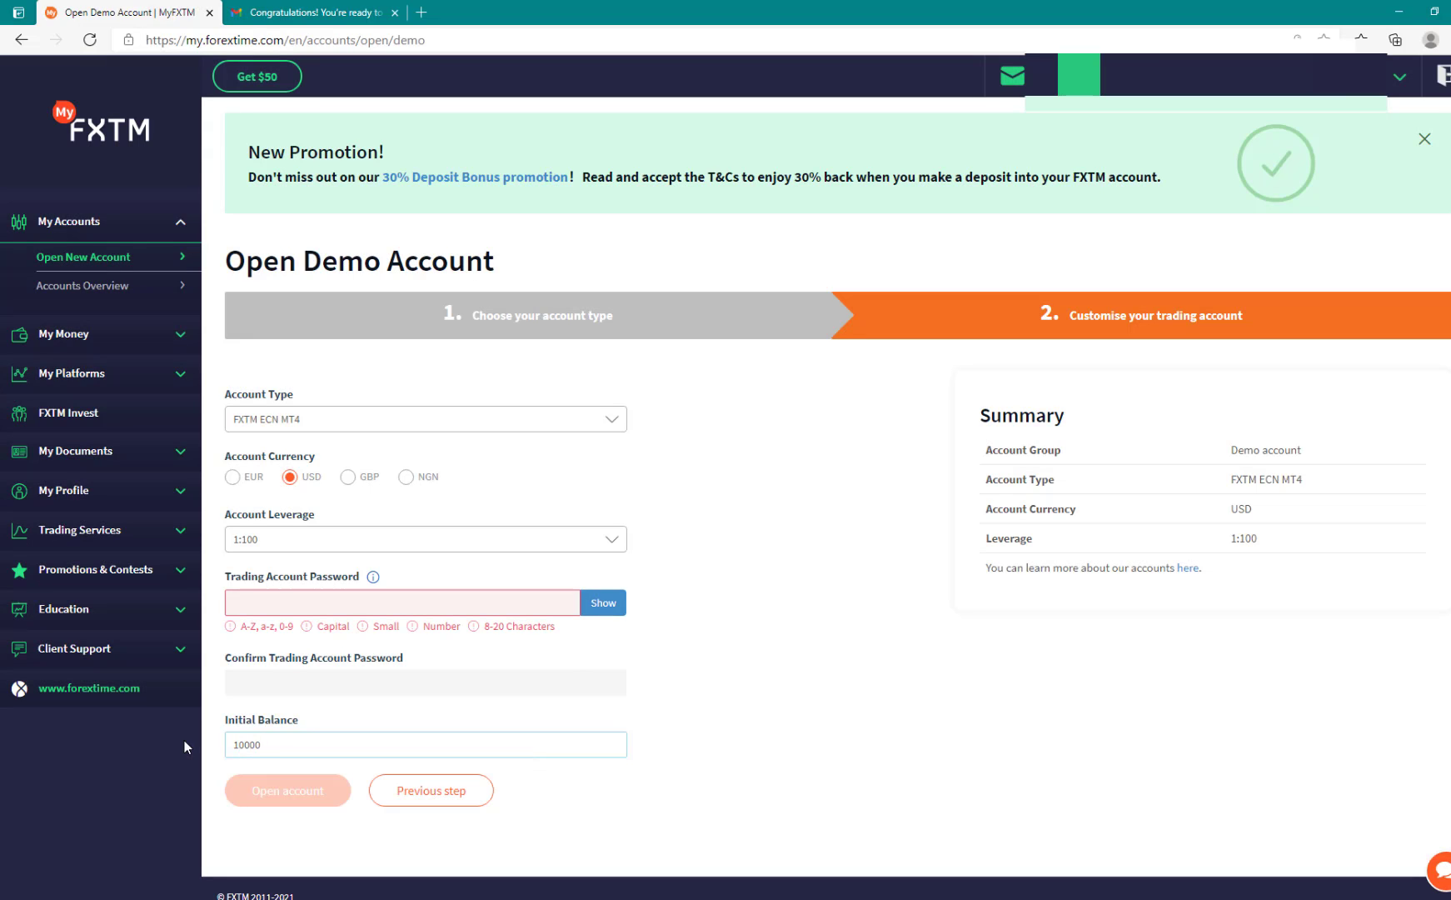
pyautogui.press('BackSpace')
pyautogui.click(1030, 683)
# Step: Switch to MetaTrader 4 and open the Login to Trade Account dialog
pyautogui.click(325, 11)
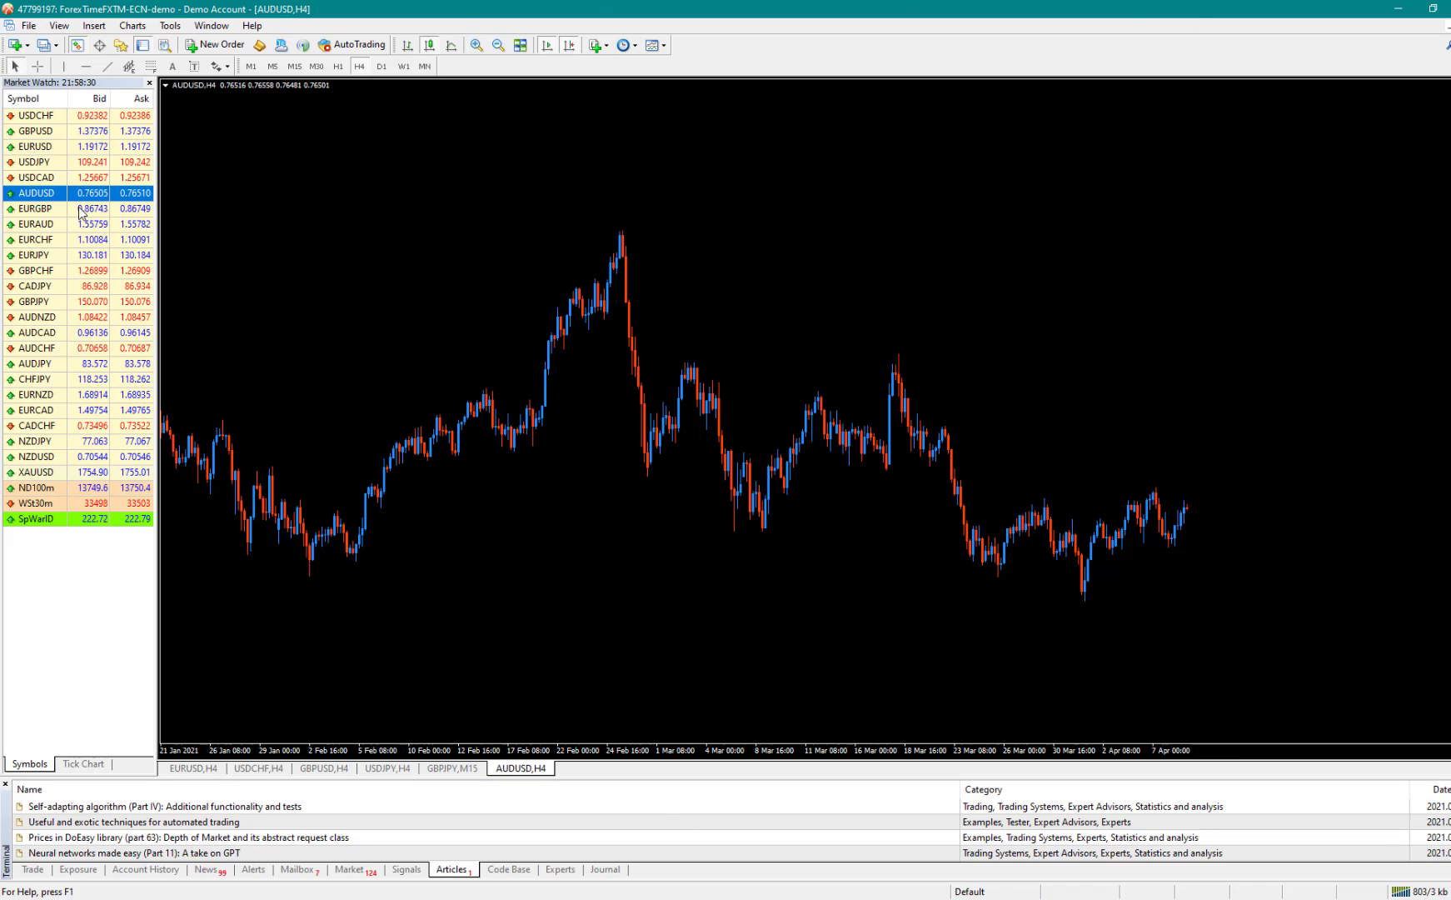
pyautogui.click(32, 27)
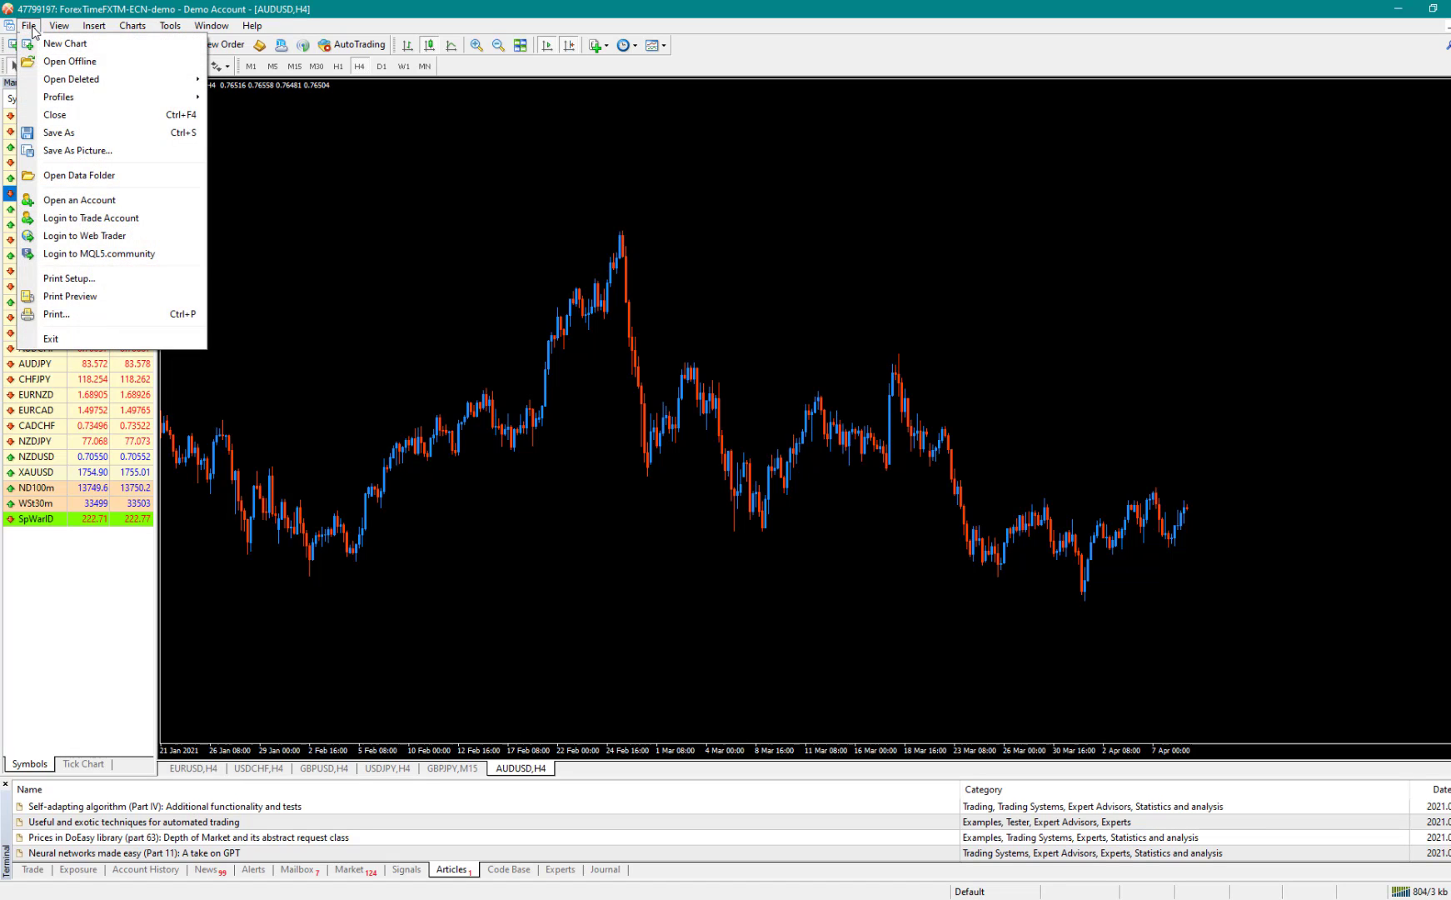
pyautogui.click(104, 220)
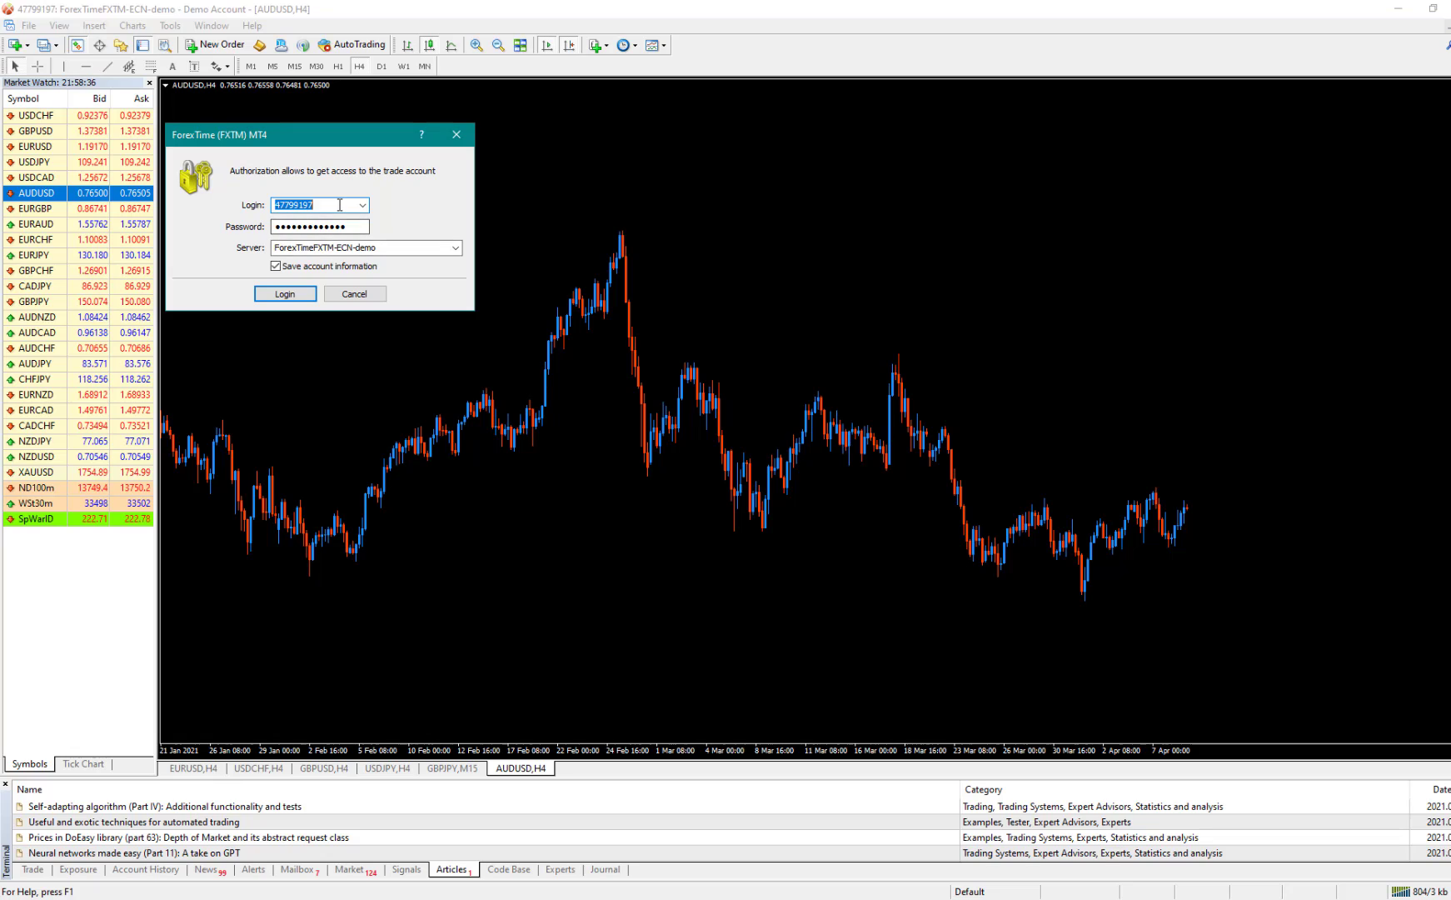
# Step: Log in to the trade account on the ForexTimeFXTM-ECN-demo server using the saved login details
pyautogui.click(340, 205)
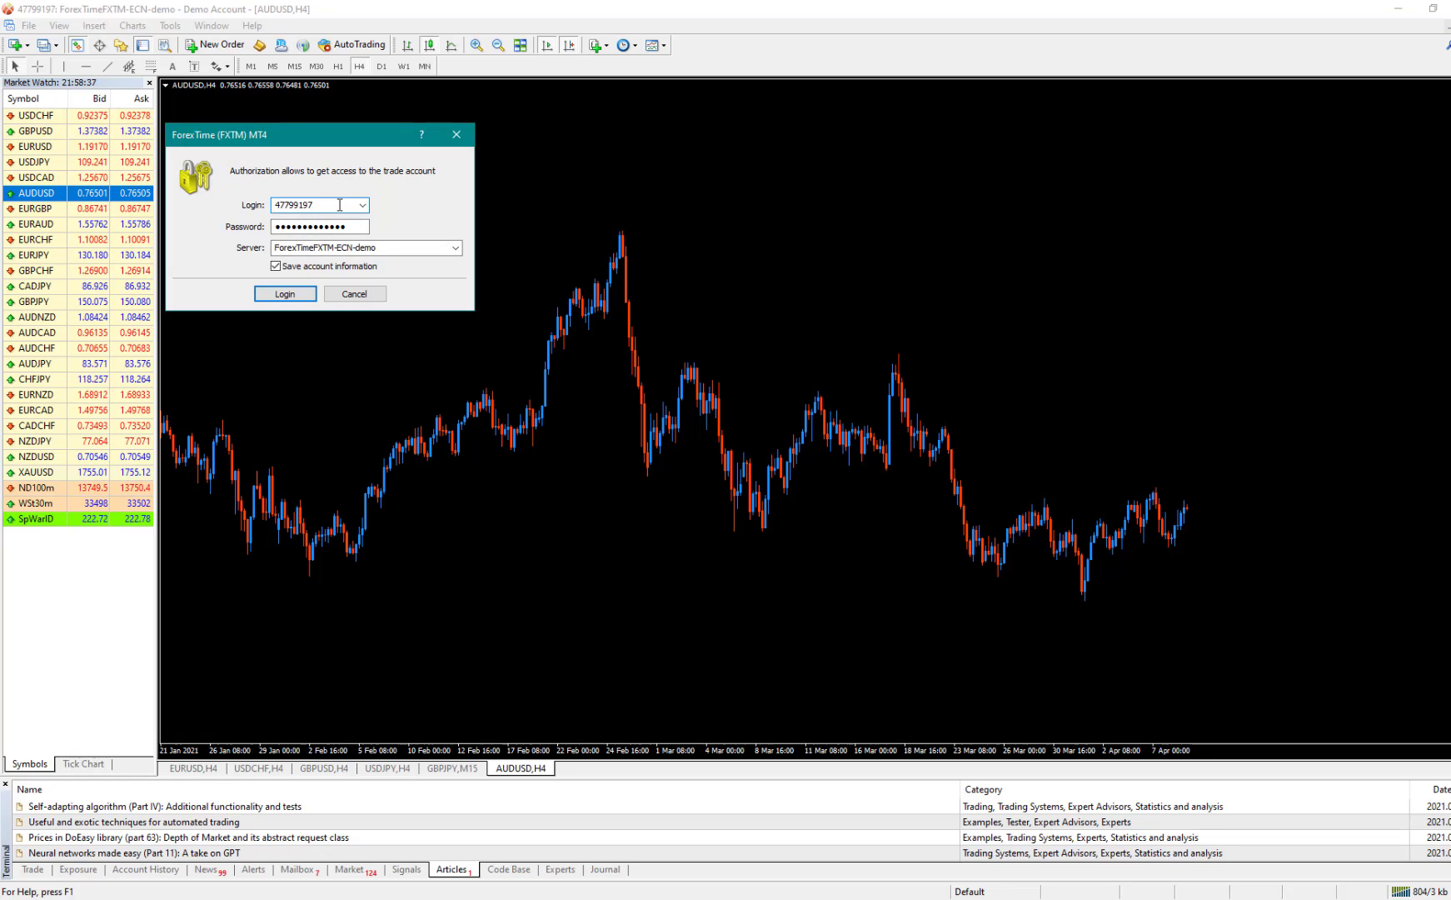
pyautogui.click(344, 226)
pyautogui.click(456, 248)
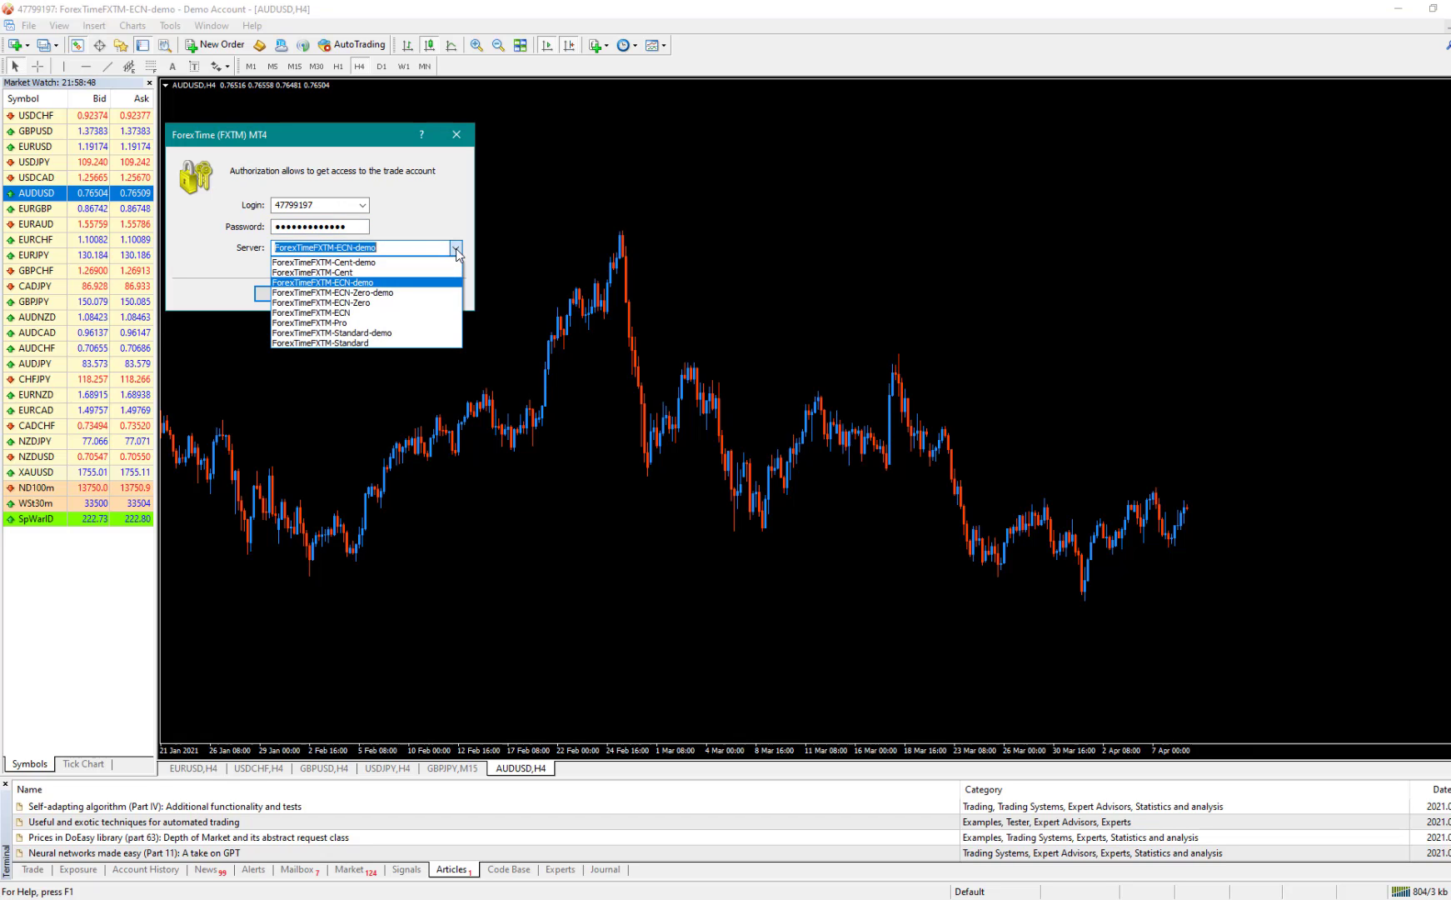
pyautogui.click(367, 283)
pyautogui.click(285, 293)
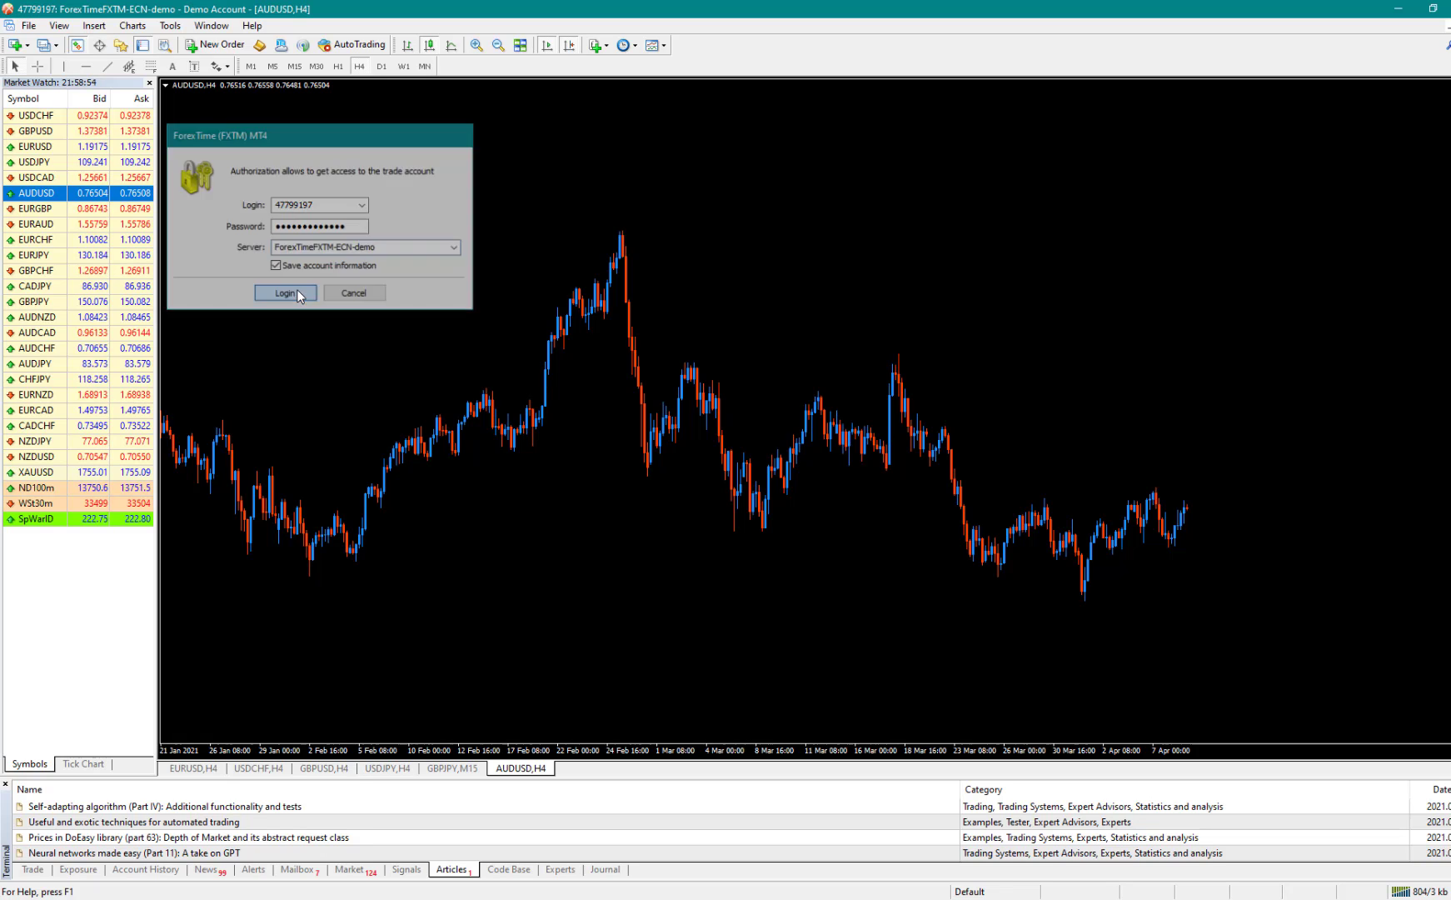